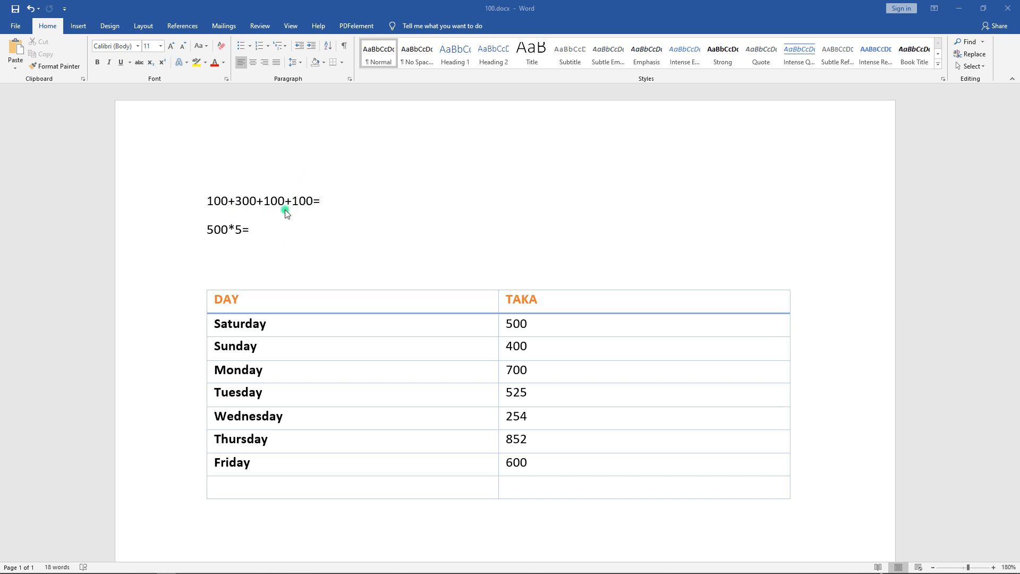
Add the Calculate command from Commands Not in the Ribbon to the Quick Access Toolbar for all documents
{"action": "left_click", "coordinate": [65, 9]}
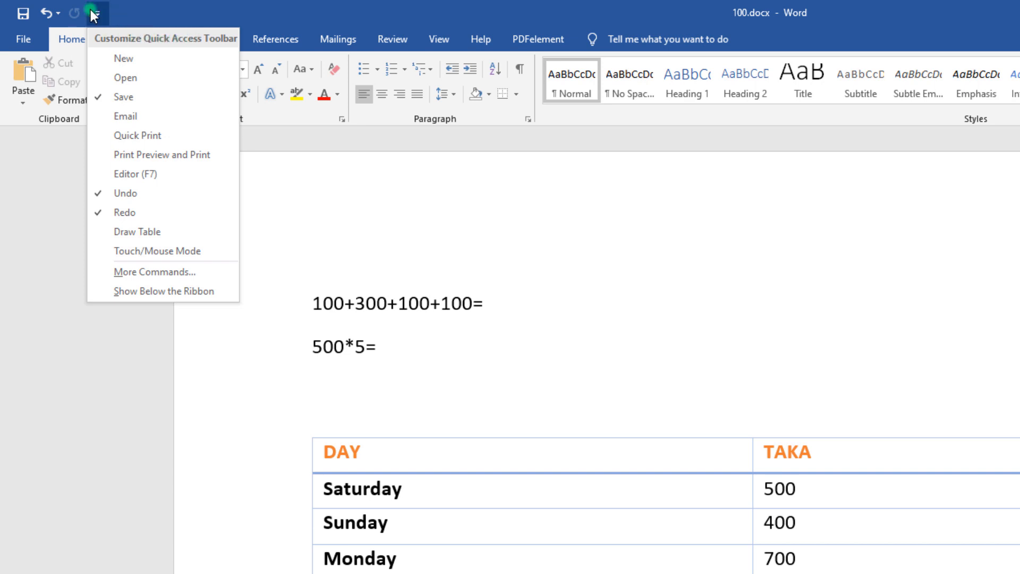
{"action": "left_click", "coordinate": [170, 271]}
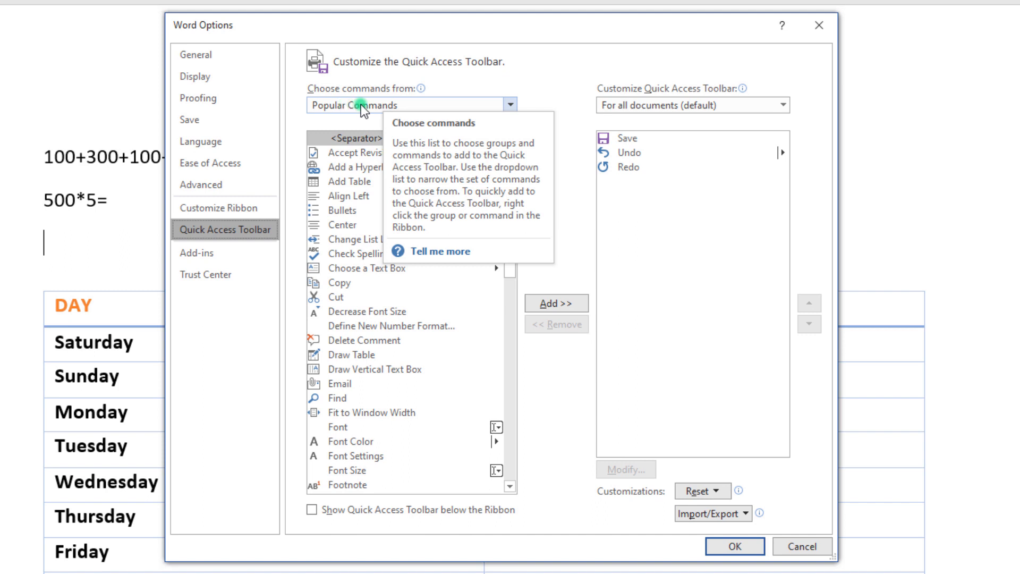
{"action": "left_click", "coordinate": [362, 105]}
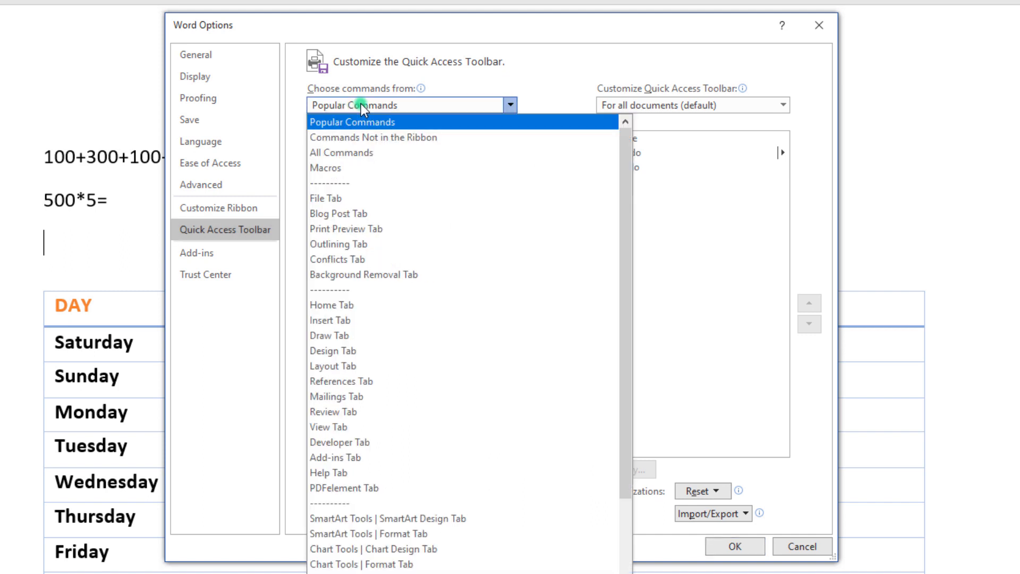
{"action": "left_click", "coordinate": [366, 139]}
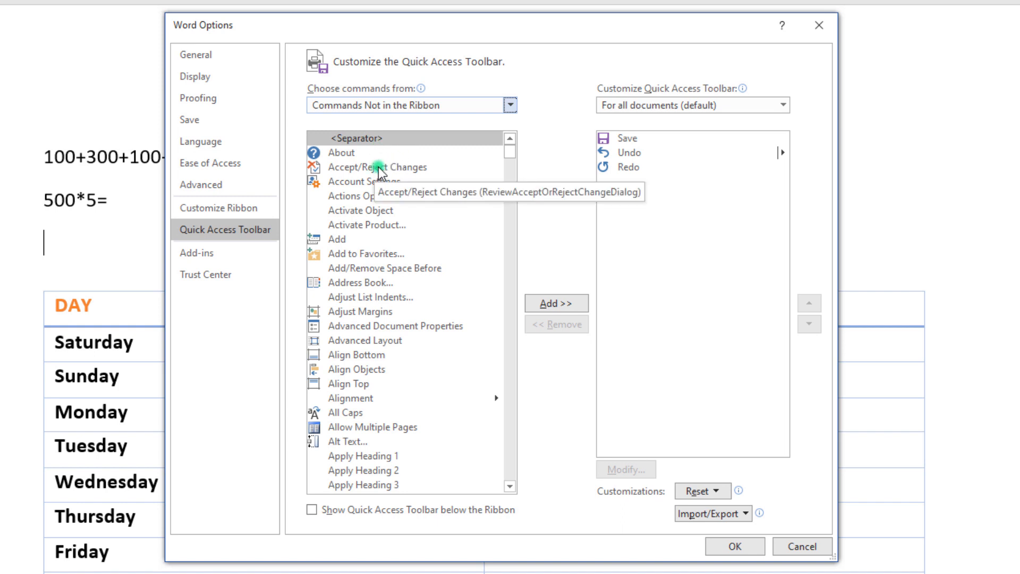
{"action": "scroll", "coordinate": [372, 168], "scroll_direction": "down", "scroll_amount": 4}
{"action": "scroll", "coordinate": [380, 171], "scroll_direction": "down", "scroll_amount": 12}
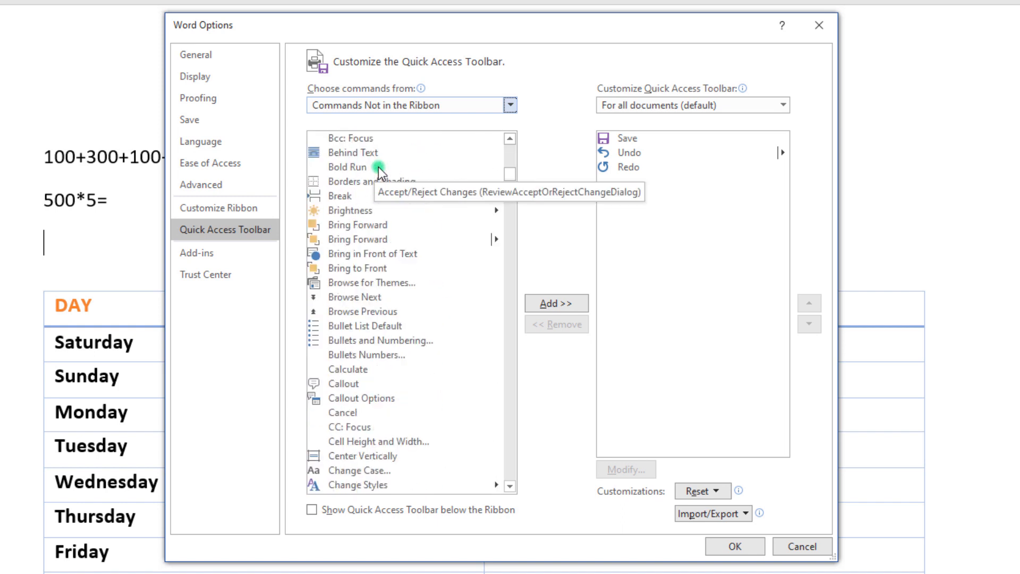
{"action": "left_click", "coordinate": [352, 370]}
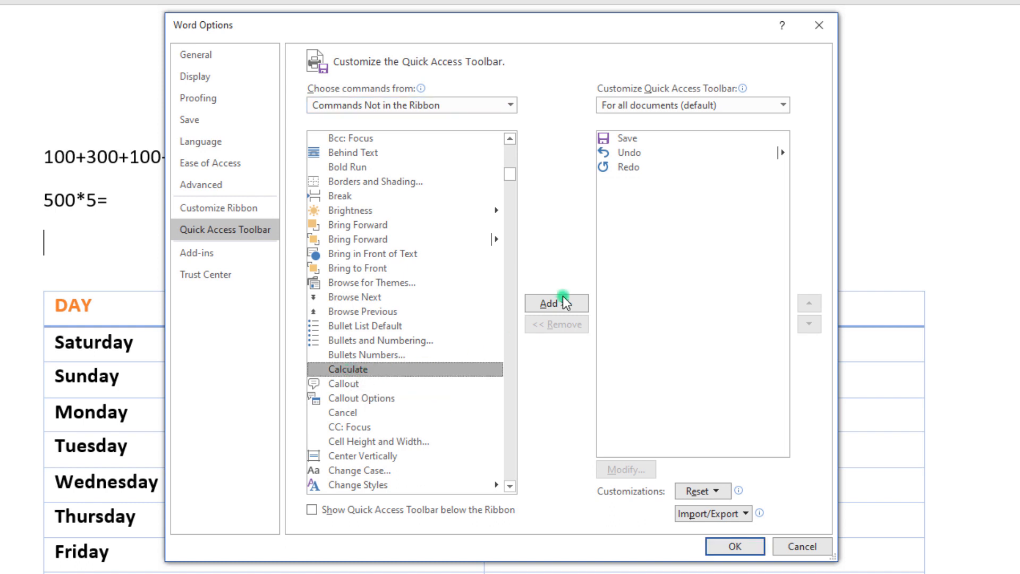
{"action": "left_click", "coordinate": [529, 305]}
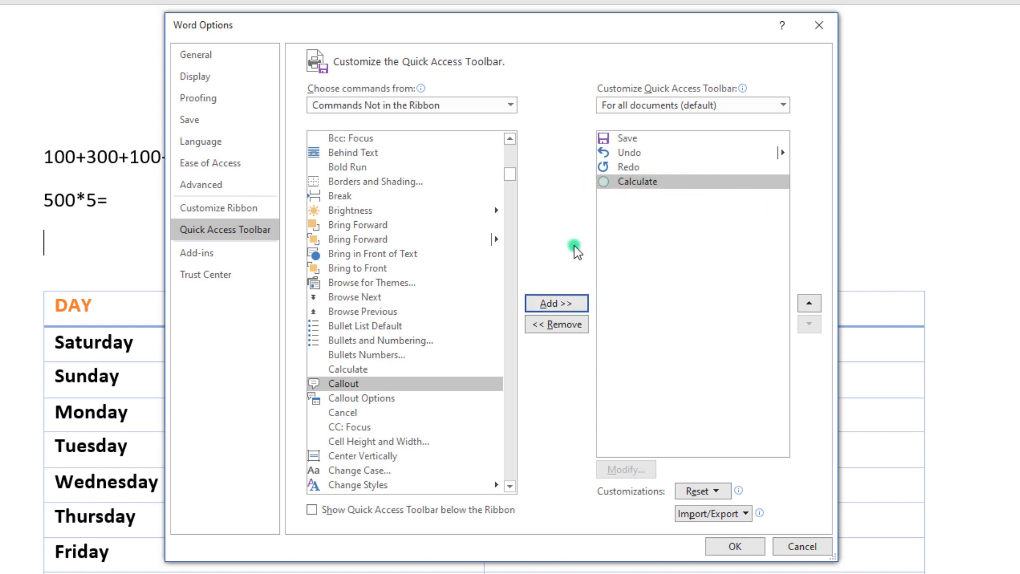
{"action": "left_click", "coordinate": [735, 548]}
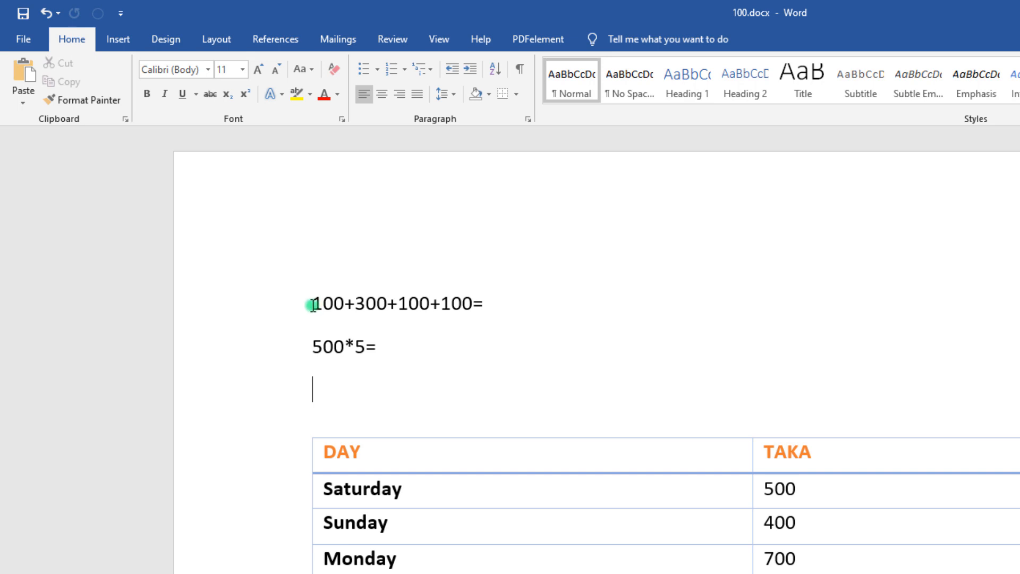
Calculate the expression 100+300+100+100 and paste the result, 600, after its equals sign
{"action": "left_click_drag", "start_coordinate": [313, 304], "coordinate": [468, 304]}
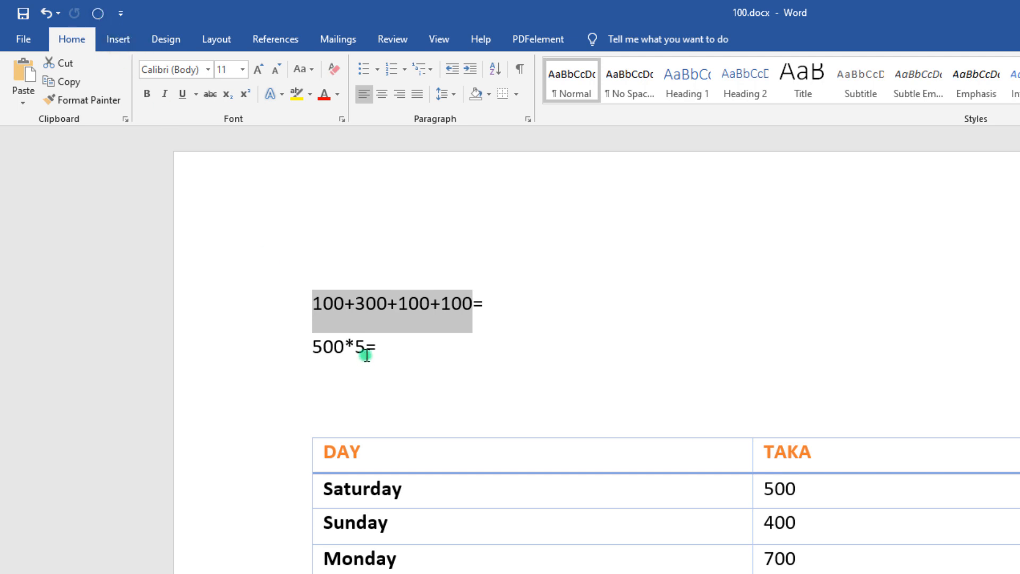
{"action": "left_click", "coordinate": [106, 21]}
{"action": "left_click", "coordinate": [483, 305]}
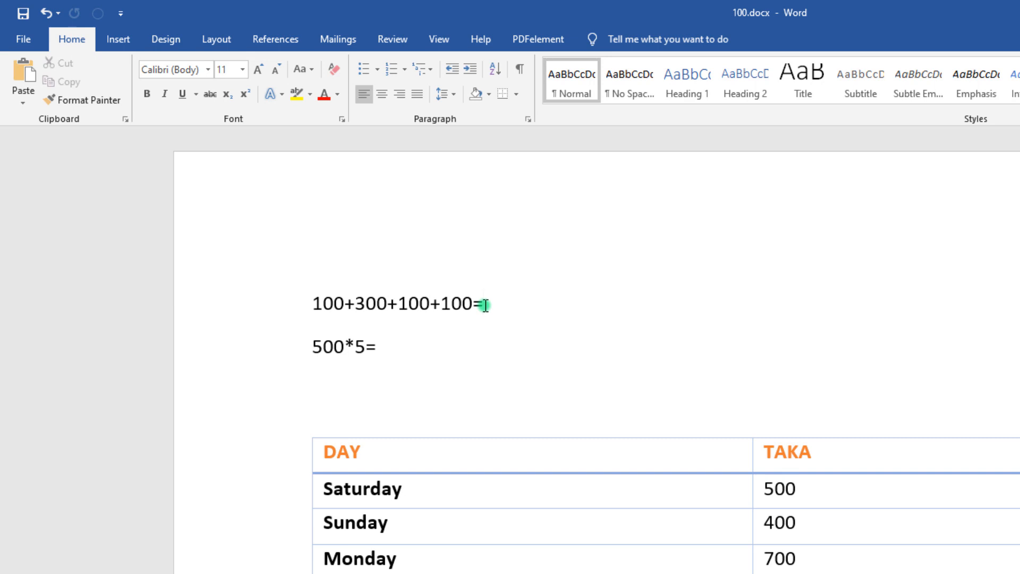
{"action": "right_click", "coordinate": [485, 305]}
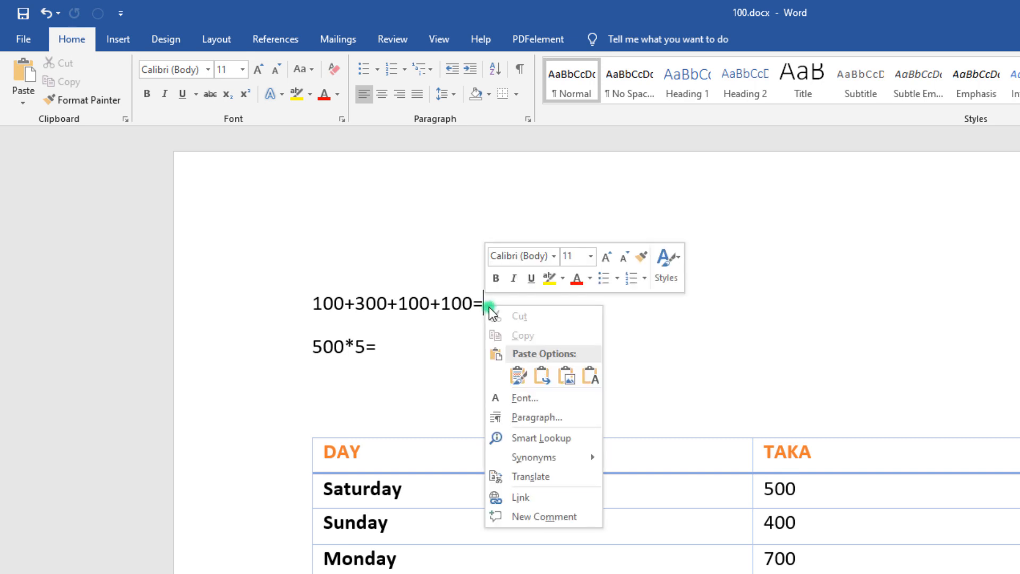
{"action": "left_click", "coordinate": [518, 375]}
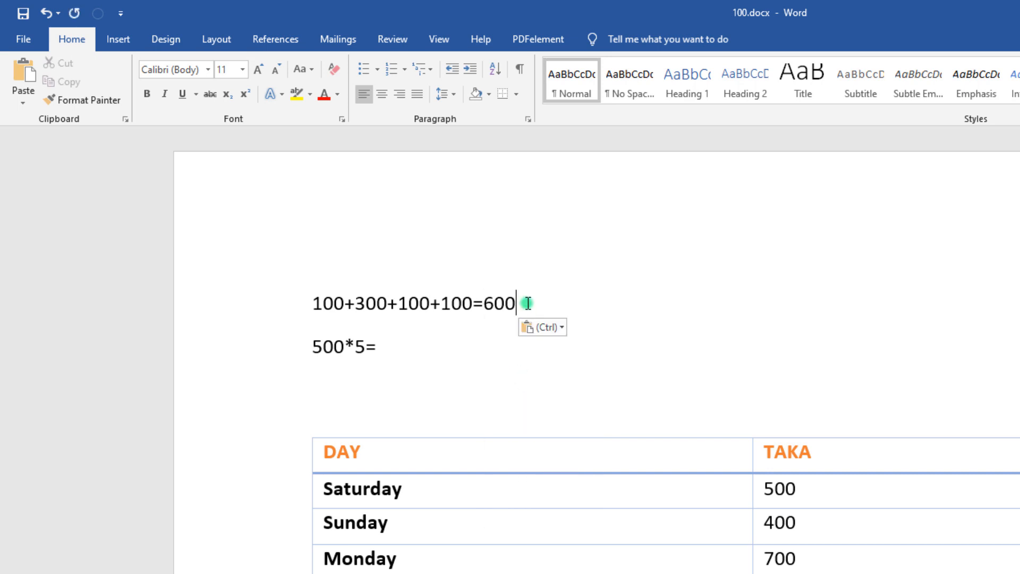
{"action": "key", "text": "ctrl+z"}
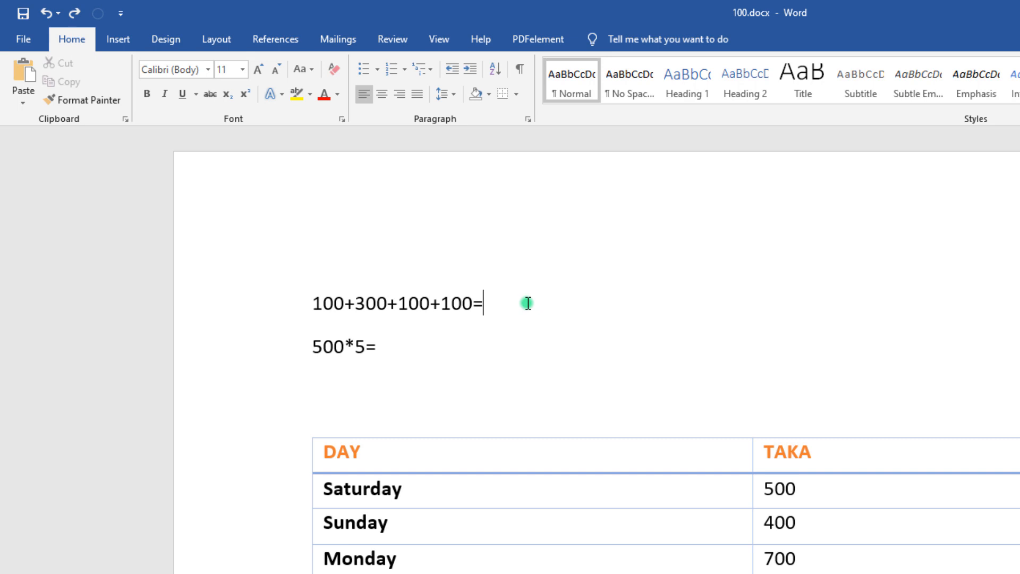
{"action": "type", "text": "600"}
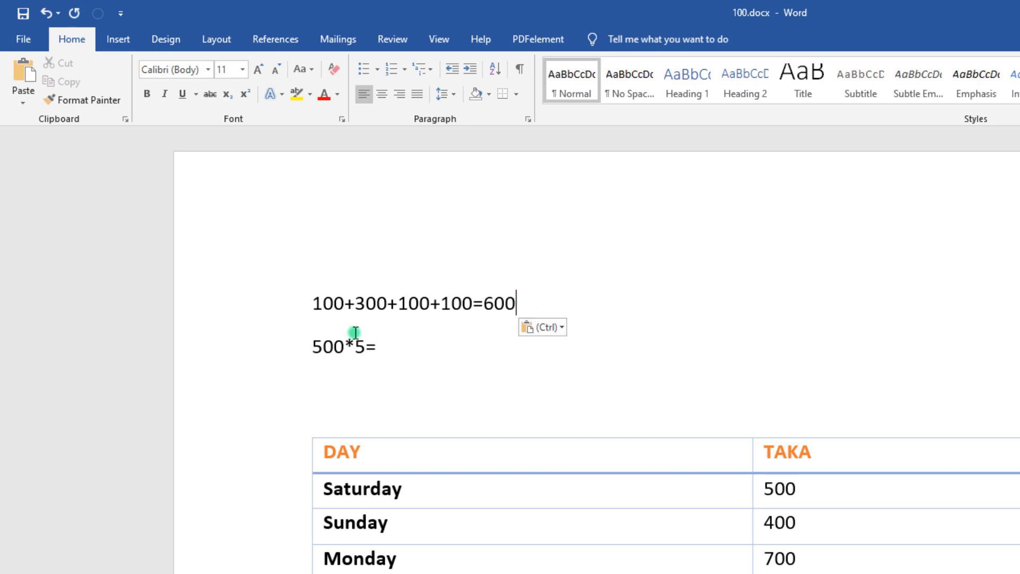
Calculate the expression 500*5 and paste the result, 2500, after its equals sign
{"action": "left_click_drag", "start_coordinate": [364, 348], "coordinate": [326, 351]}
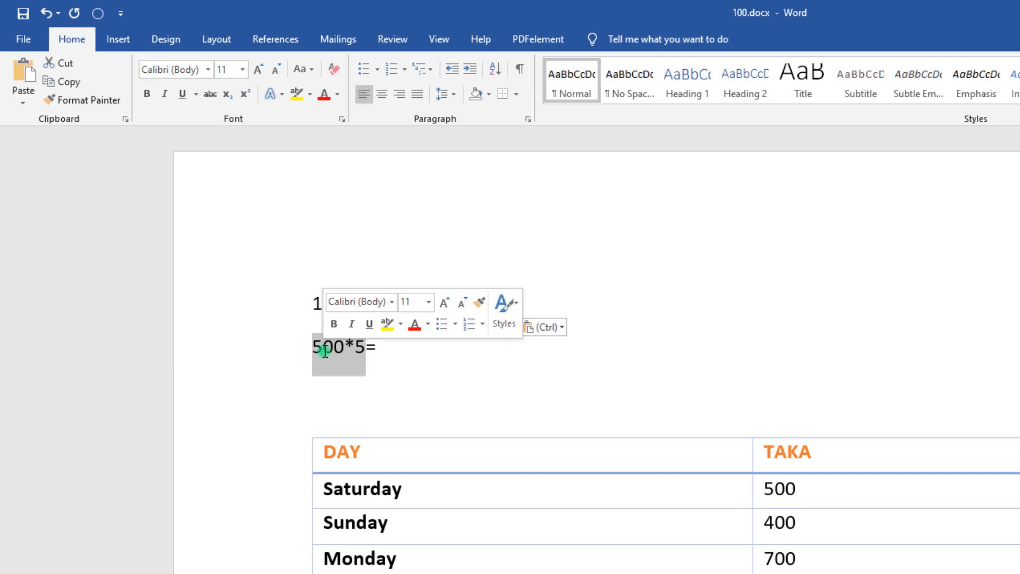
{"action": "left_click", "coordinate": [98, 15]}
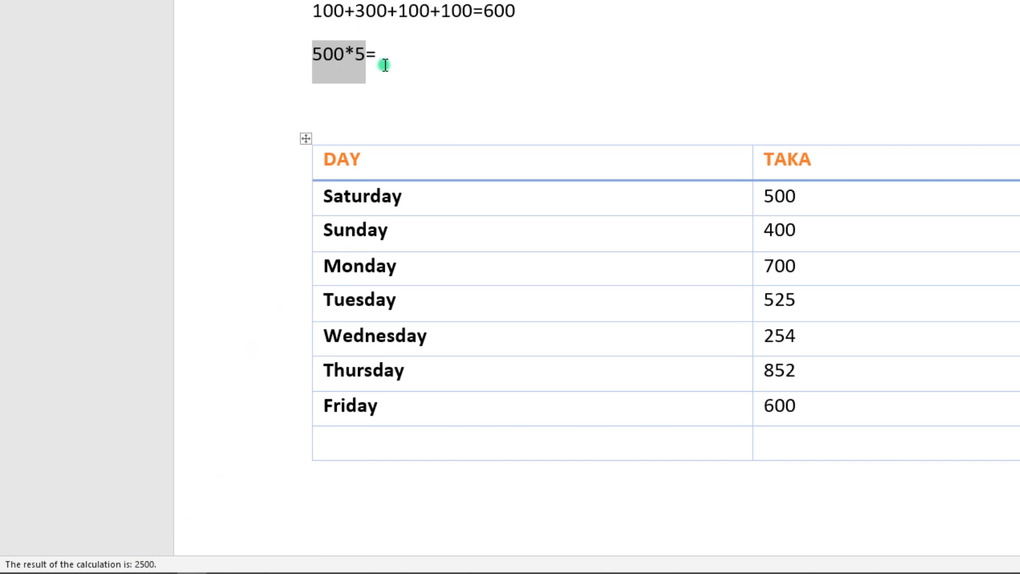
{"action": "left_click", "coordinate": [384, 64]}
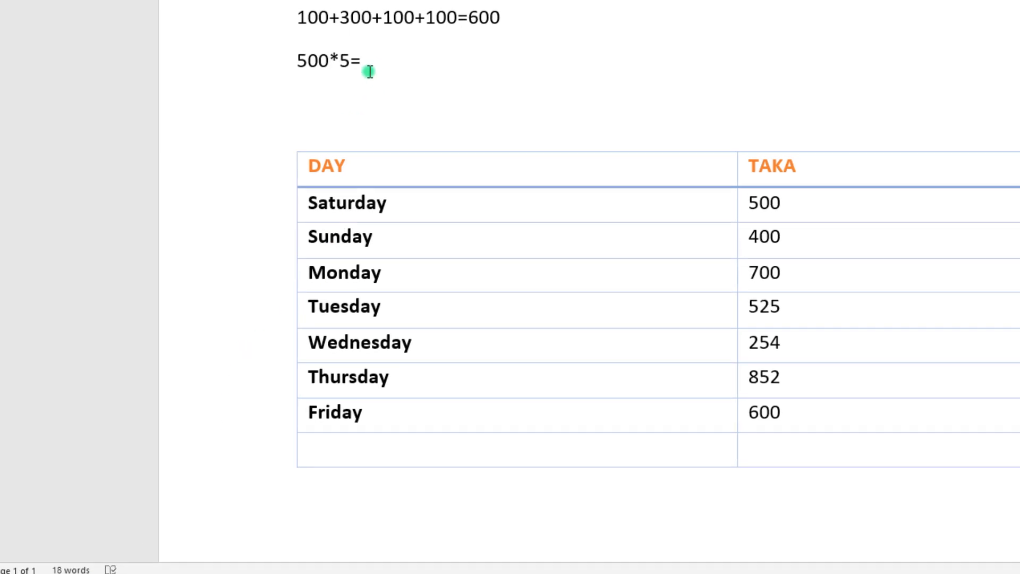
{"action": "right_click", "coordinate": [376, 70]}
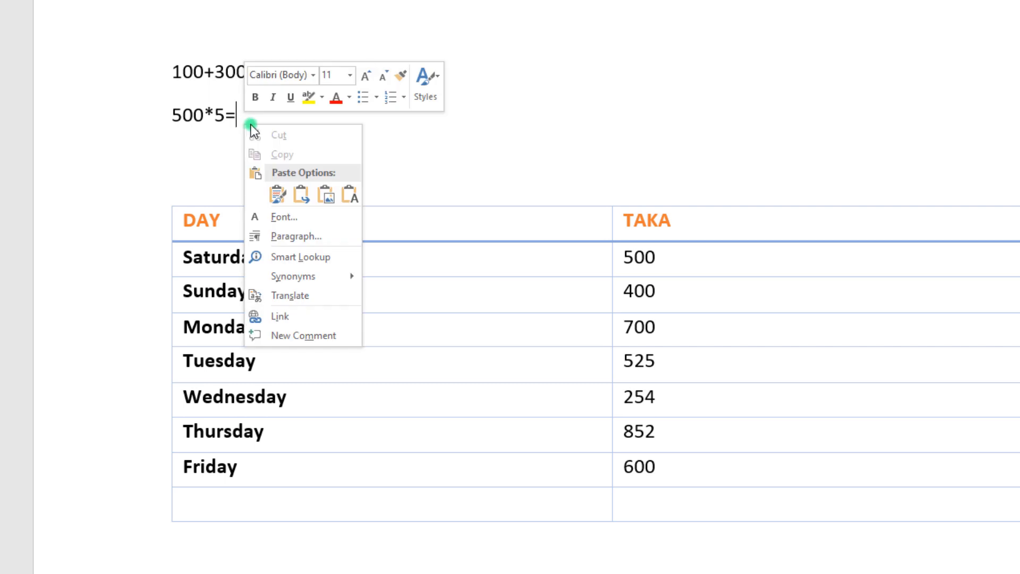
{"action": "left_click", "coordinate": [286, 192]}
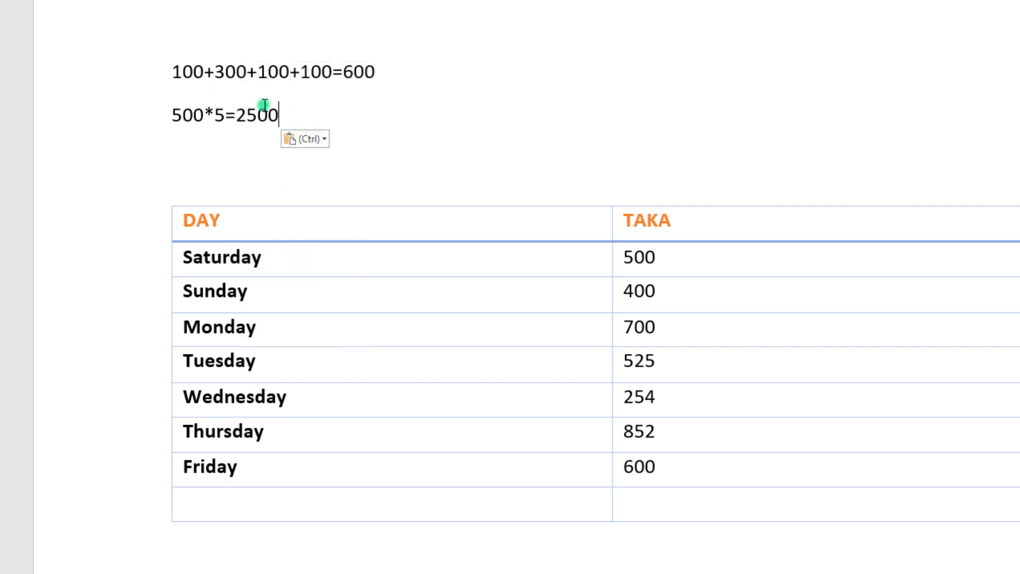
Delete both calculation lines above the table
{"action": "left_click_drag", "start_coordinate": [264, 106], "coordinate": [188, 72]}
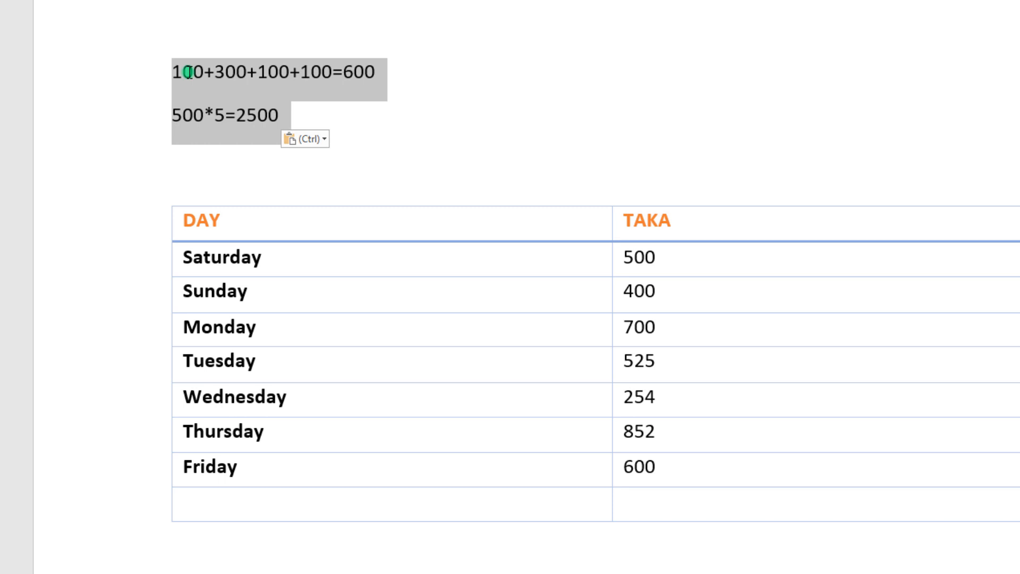
{"action": "key", "text": "BackSpace"}
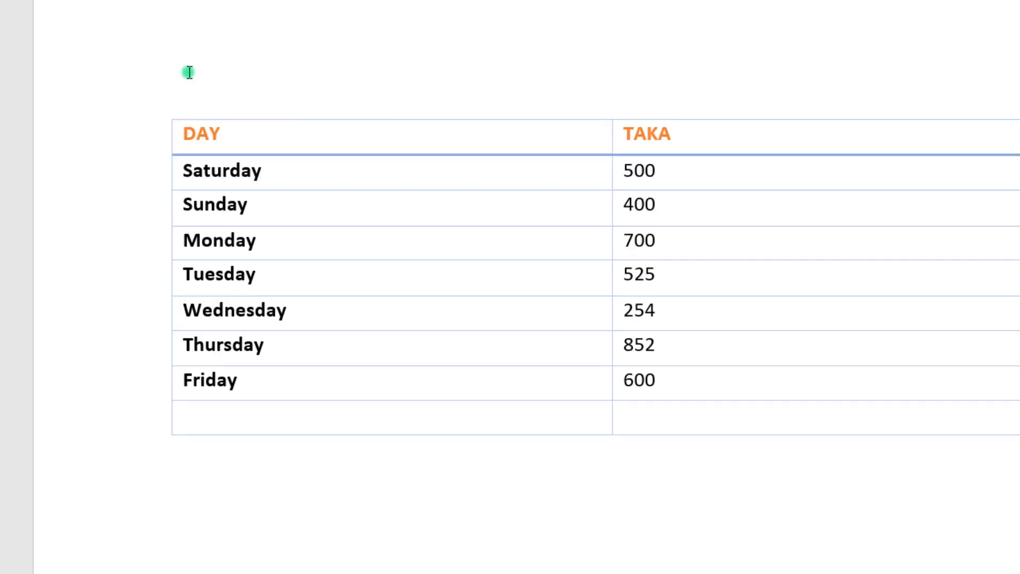
Enter the space-separated numbers 100 200 500 above the table, and remove that line again
{"action": "type", "text": "100 200"}
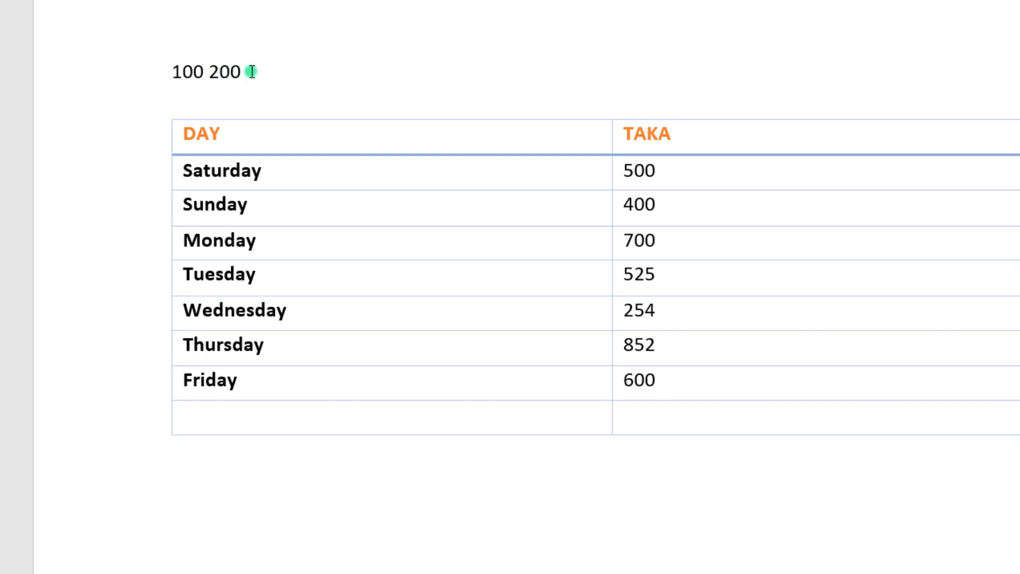
{"action": "type", "text": " 500"}
{"action": "left_click", "coordinate": [173, 70]}
{"action": "triple_click", "coordinate": [244, 76]}
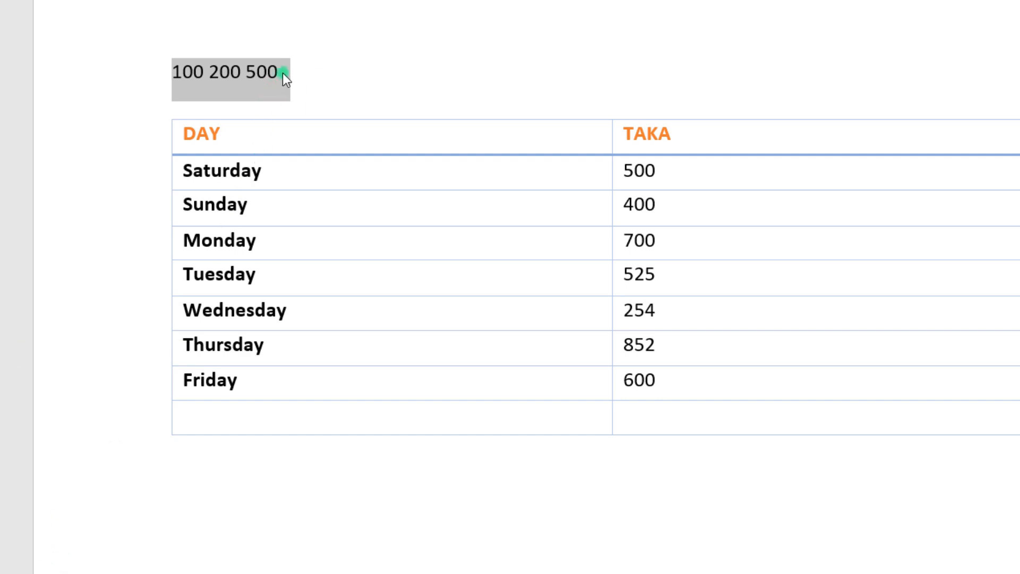
{"action": "key", "text": "Delete"}
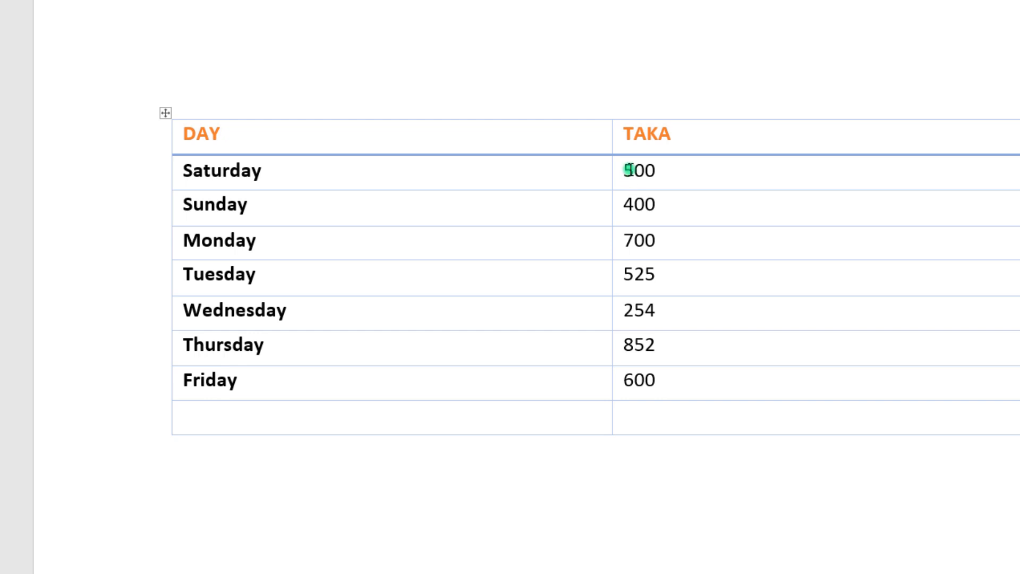
Select the TAKA values from Saturday to Friday, and enter a right-aligned Total label in the last row's DAY cell
{"action": "left_click_drag", "start_coordinate": [621, 167], "coordinate": [652, 381]}
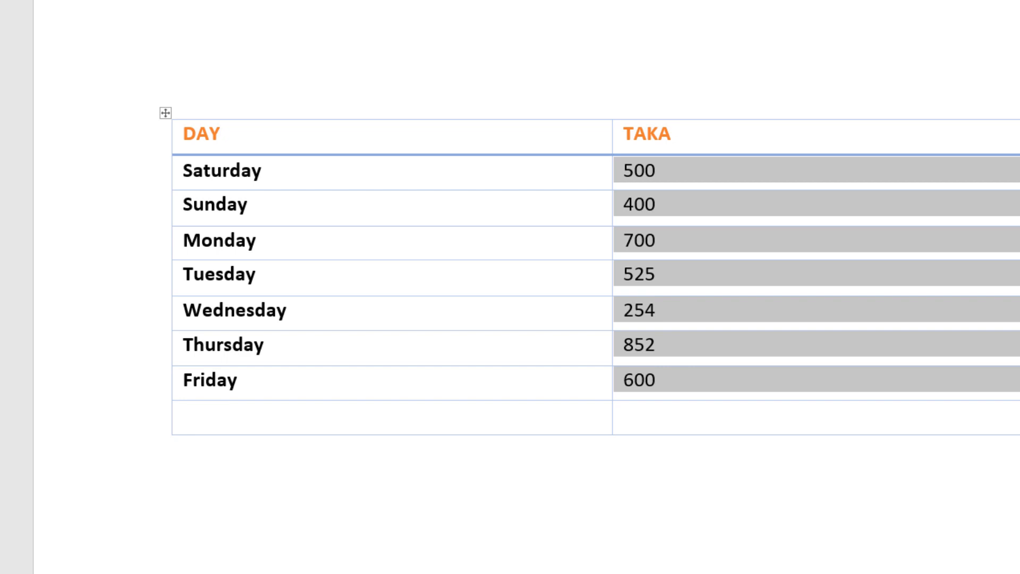
{"action": "left_click", "coordinate": [605, 419]}
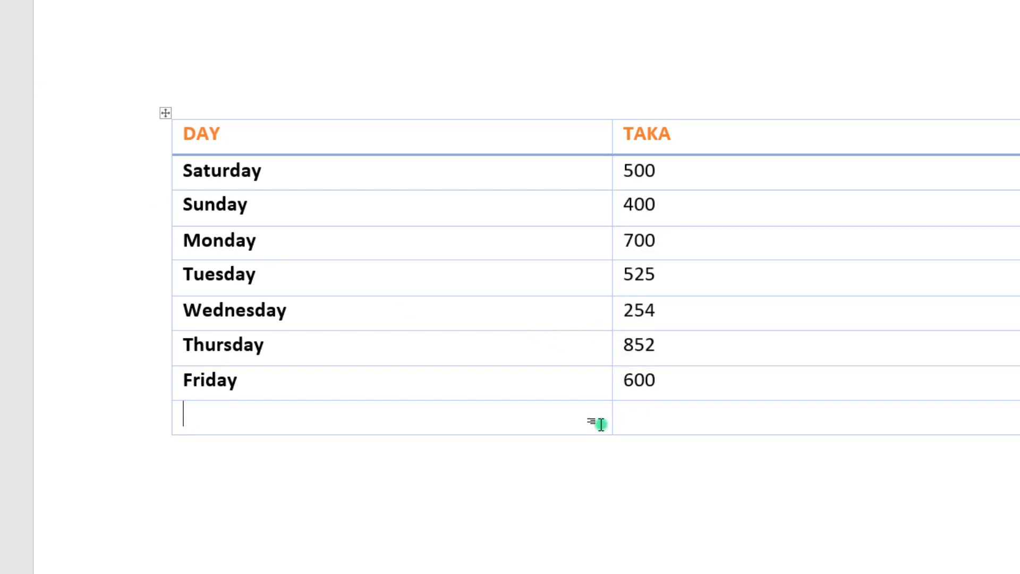
{"action": "type", "text": "Total"}
{"action": "key", "text": "ctrl+r"}
{"action": "left_click", "coordinate": [684, 414]}
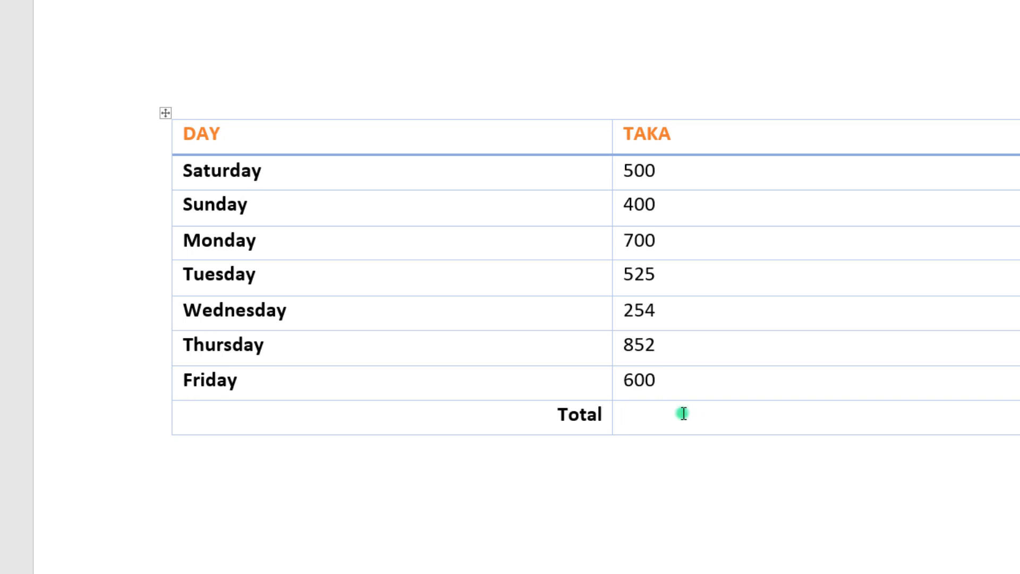